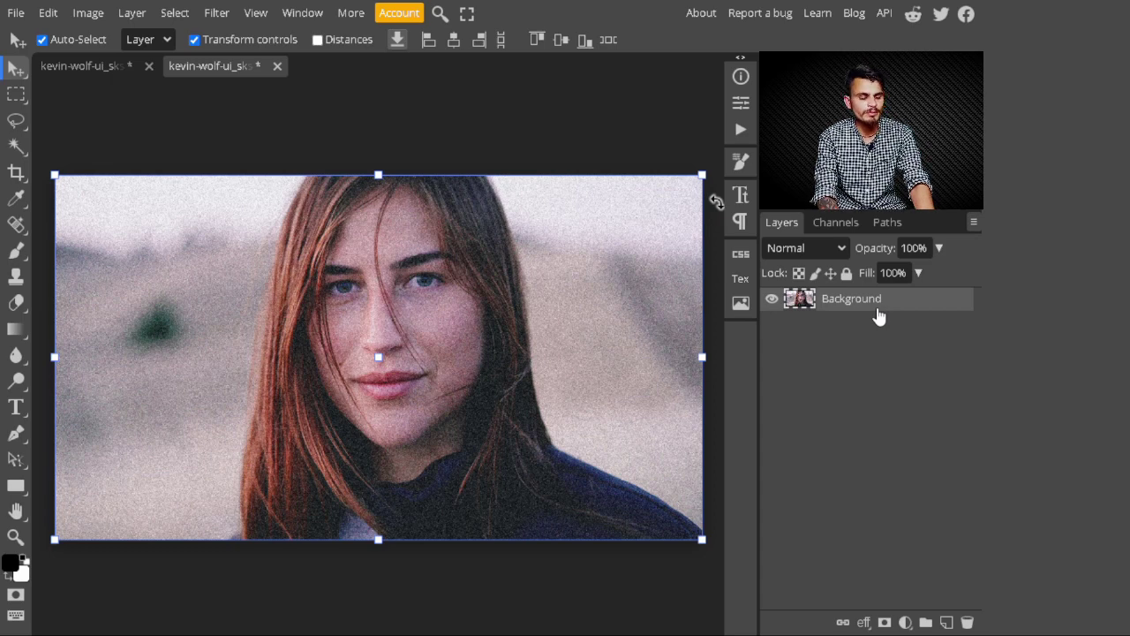
Step: Duplicate the Background layer to Layer 1 and convert Layer 1 to a smart object
key("ctrl+j")
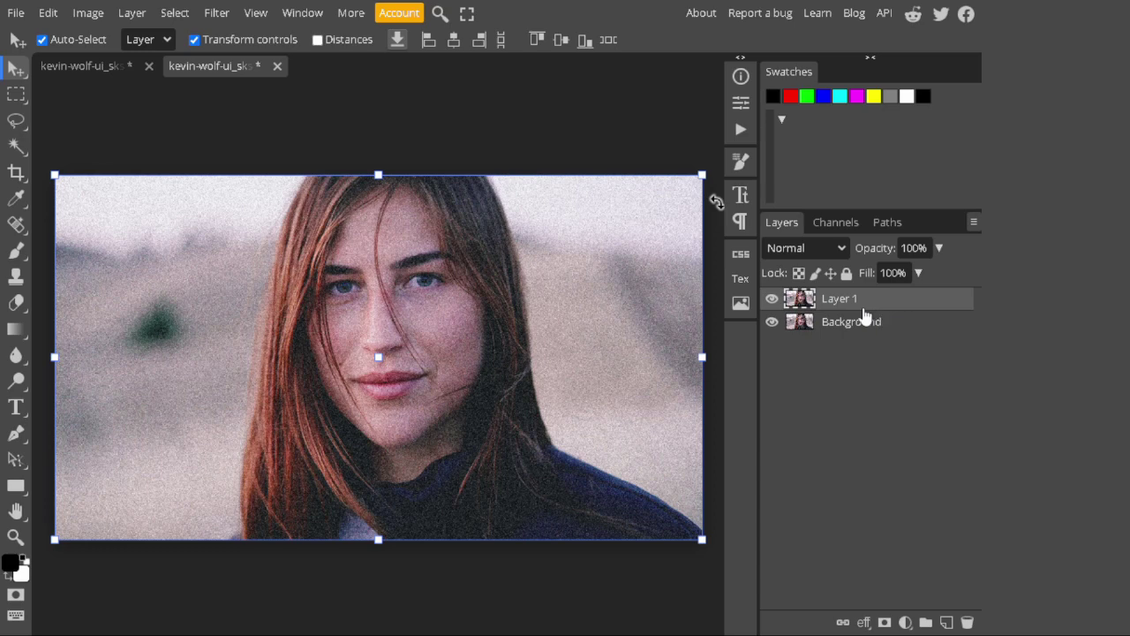
right_click(869, 309)
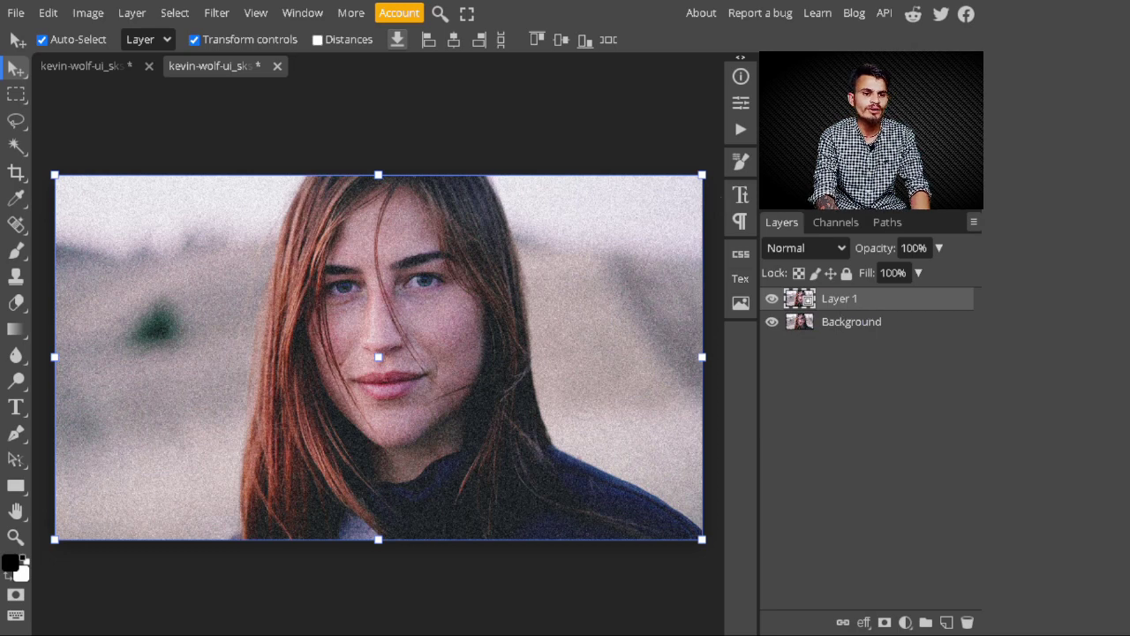
Step: Apply Reduce Noise to Layer 1 with Strength 10 and Protect Detail 0%
left_click(219, 14)
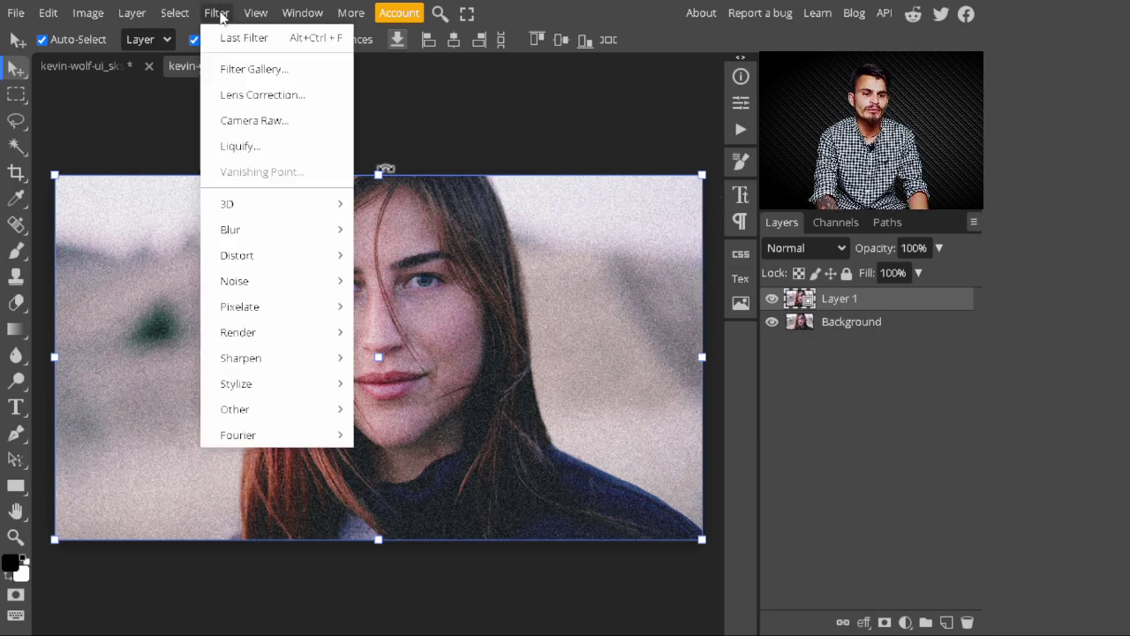
mouse_move(305, 285)
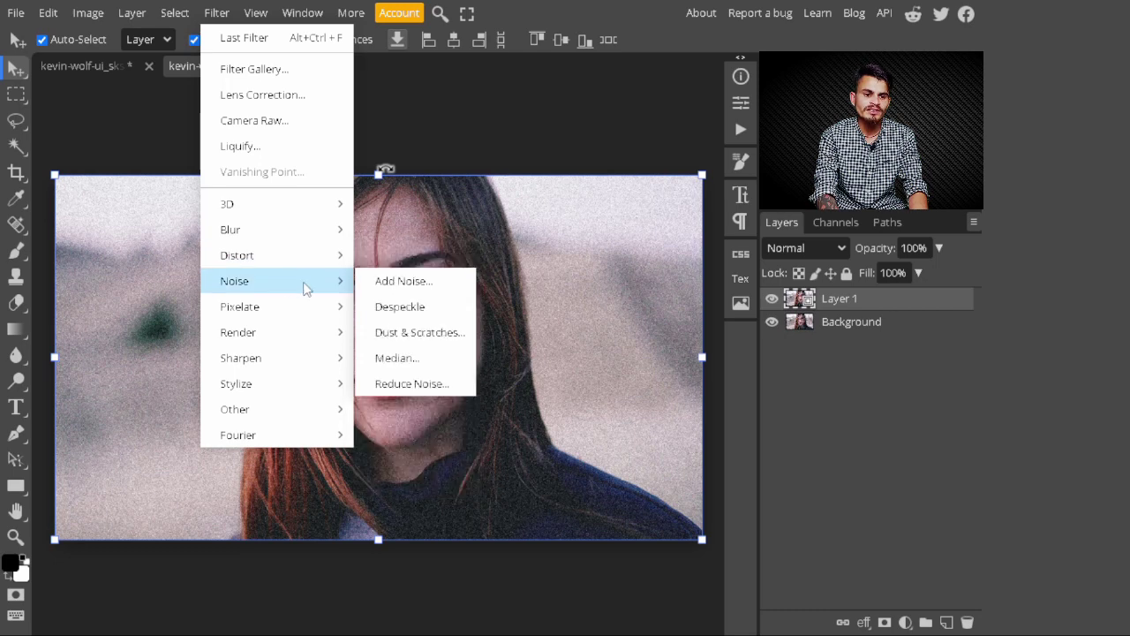
left_click(414, 384)
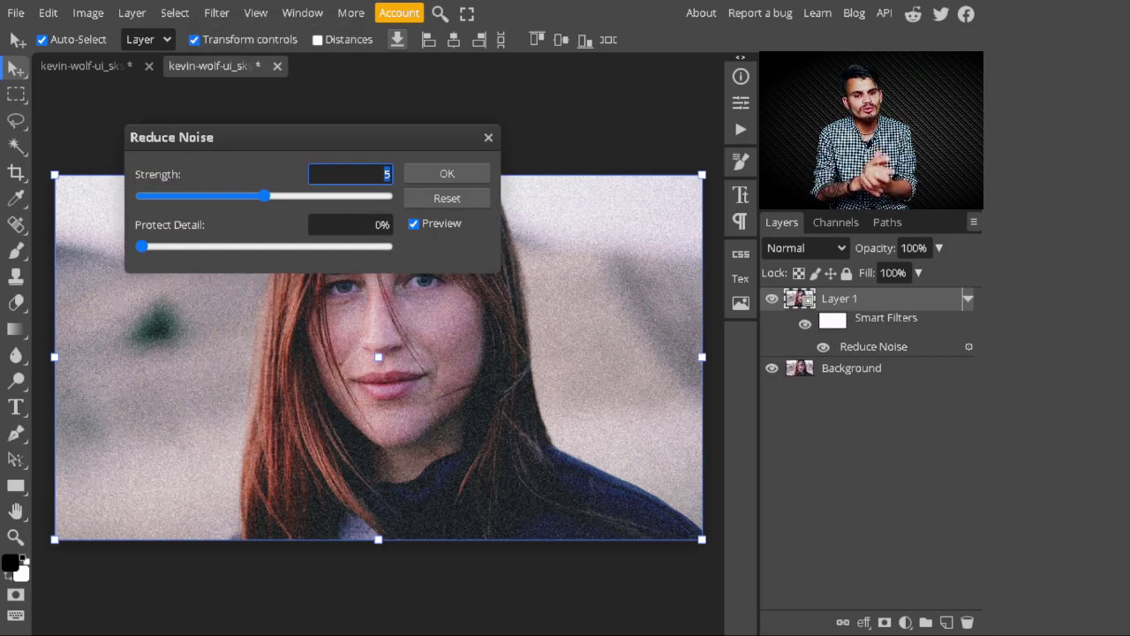
left_click_drag(353, 137, 839, 349)
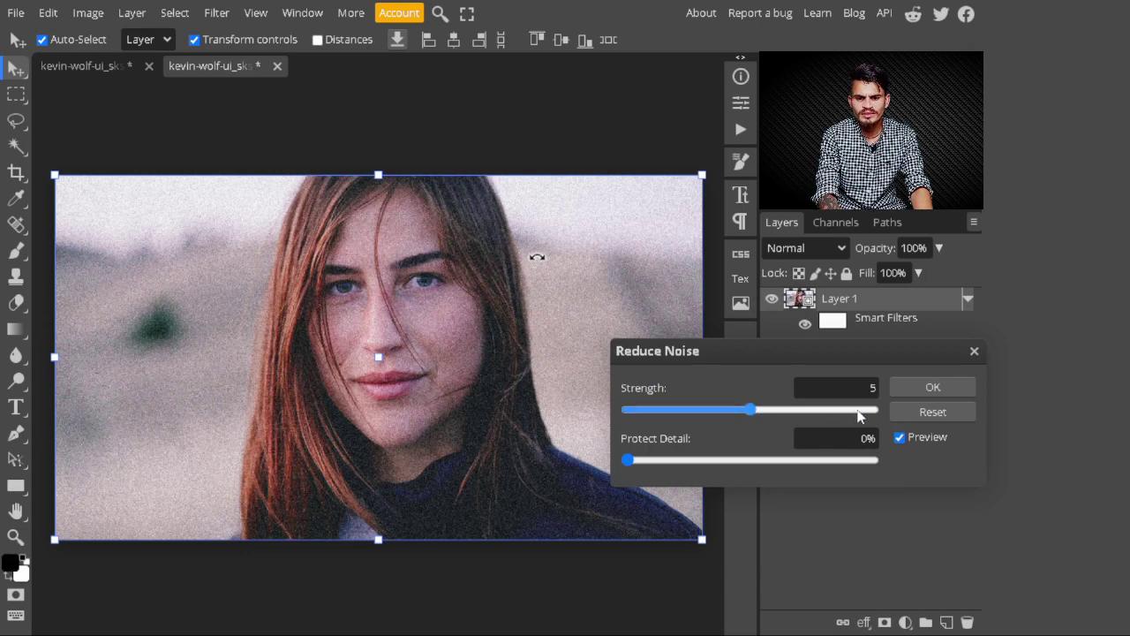
scroll(873, 417, "up", 1)
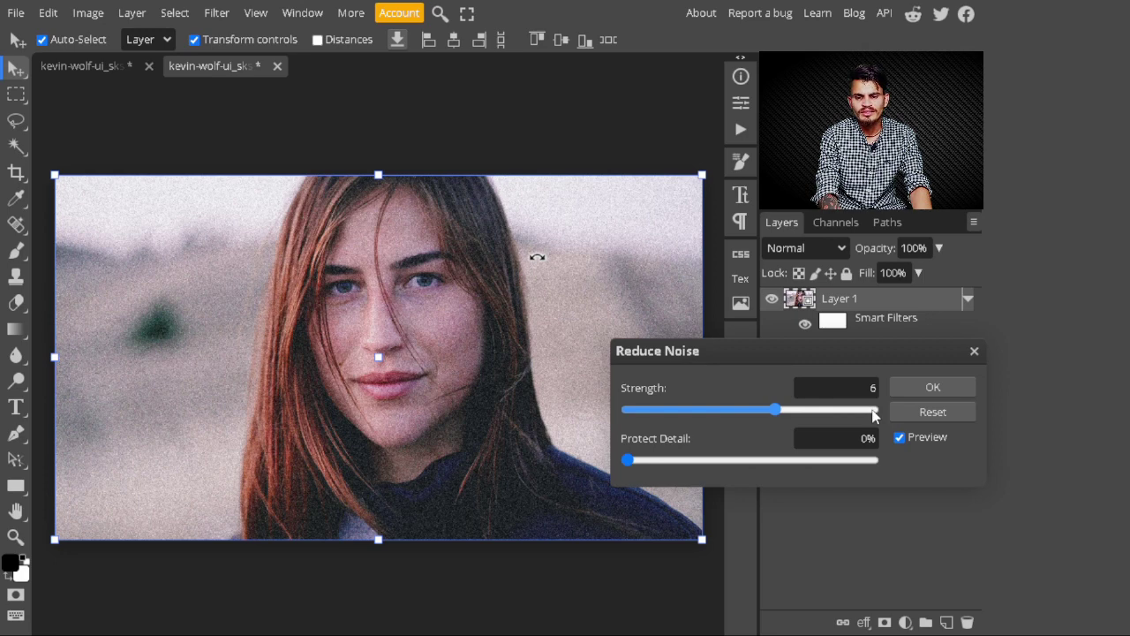
scroll(872, 413, "up", 4)
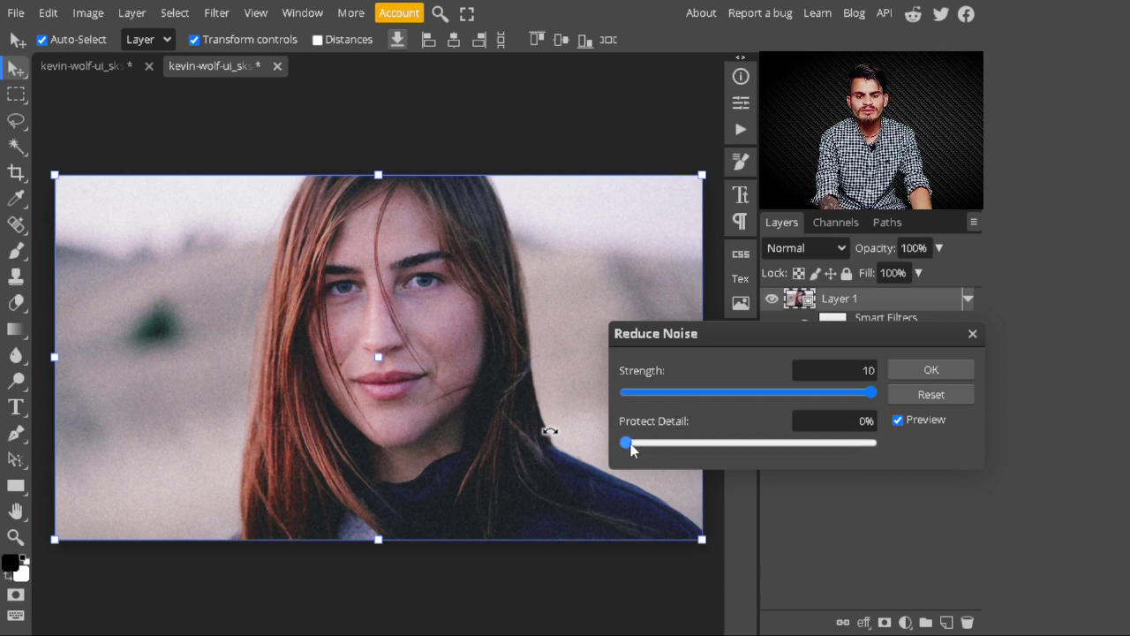
left_click_drag(712, 445, 729, 446)
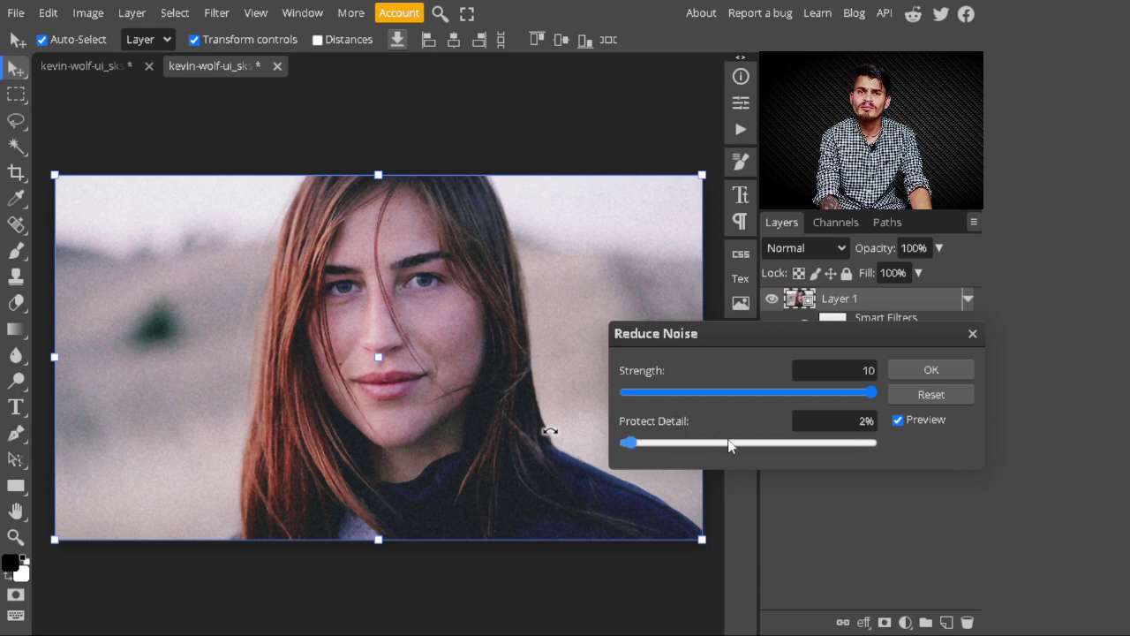
left_click(728, 443)
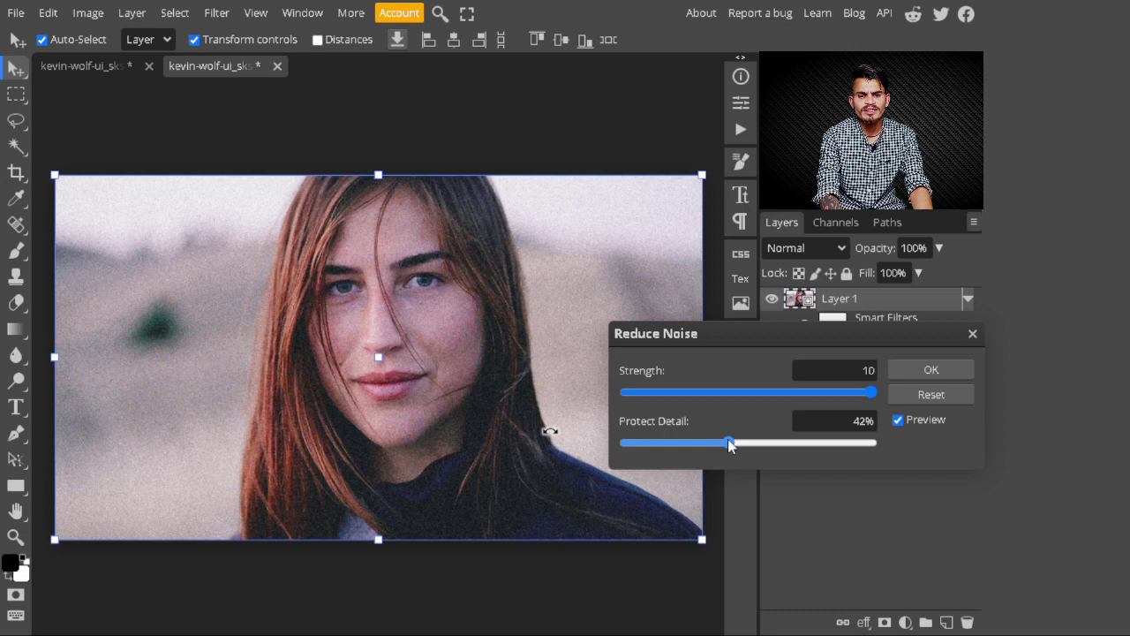
left_click(610, 443)
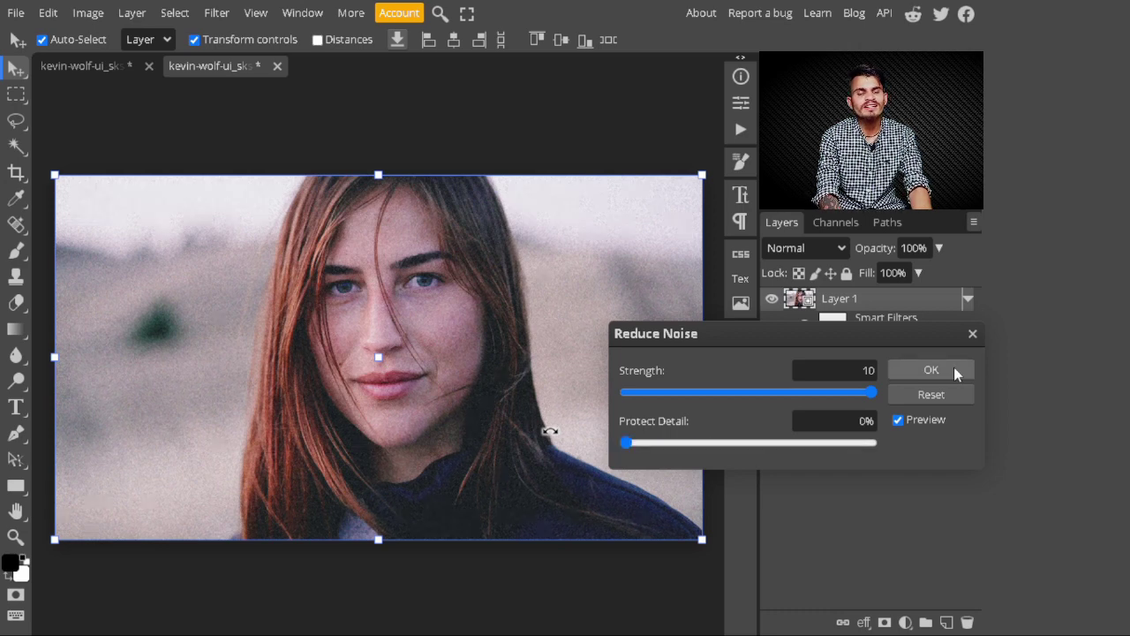
left_click(825, 365)
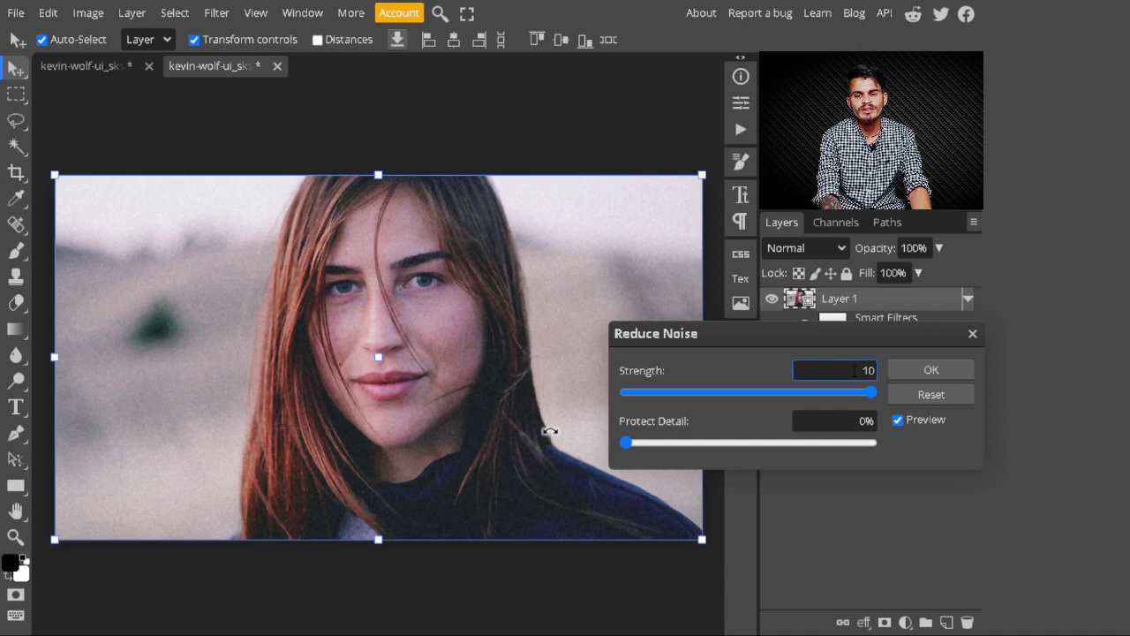
left_click(945, 371)
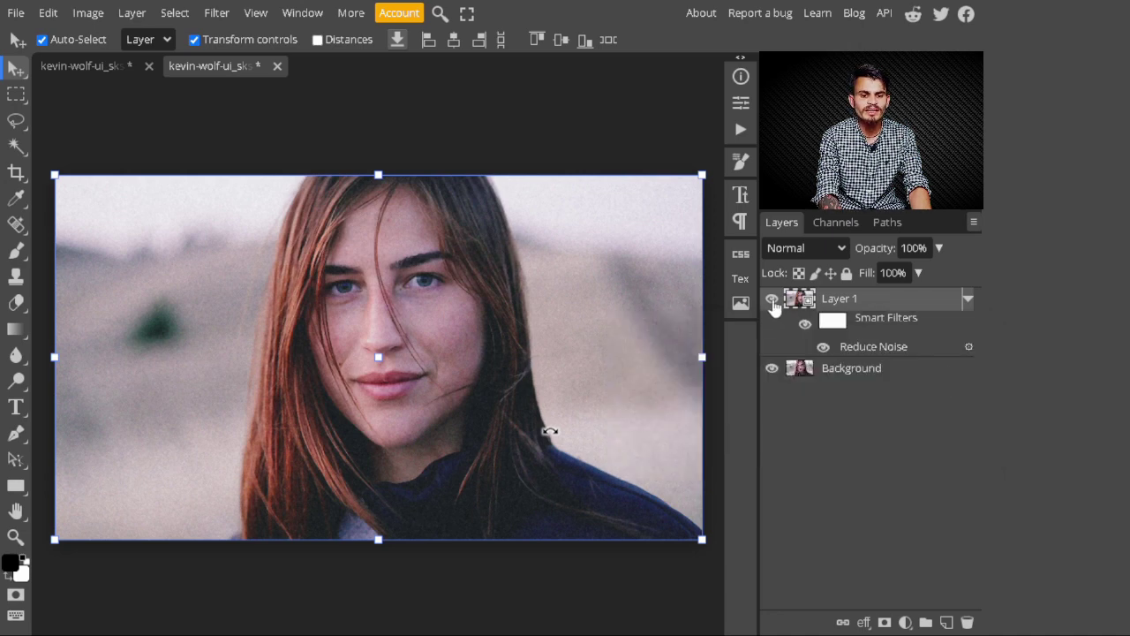
Step: Compare Layer 1 against the original, then rename it 'remove noise'
left_click(773, 302)
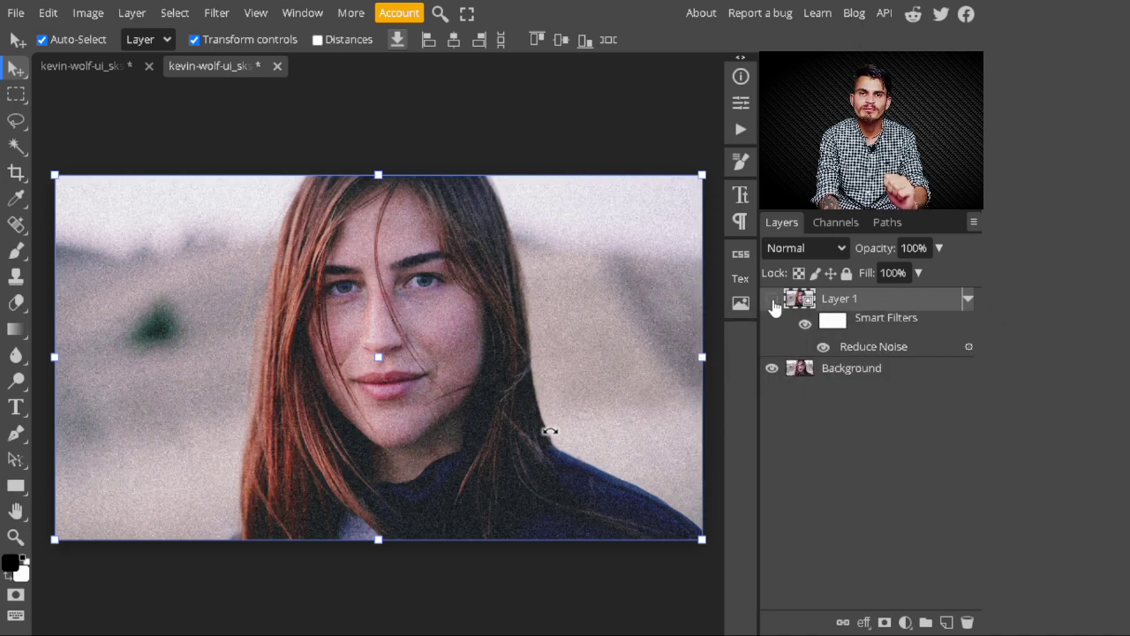
left_click(772, 302)
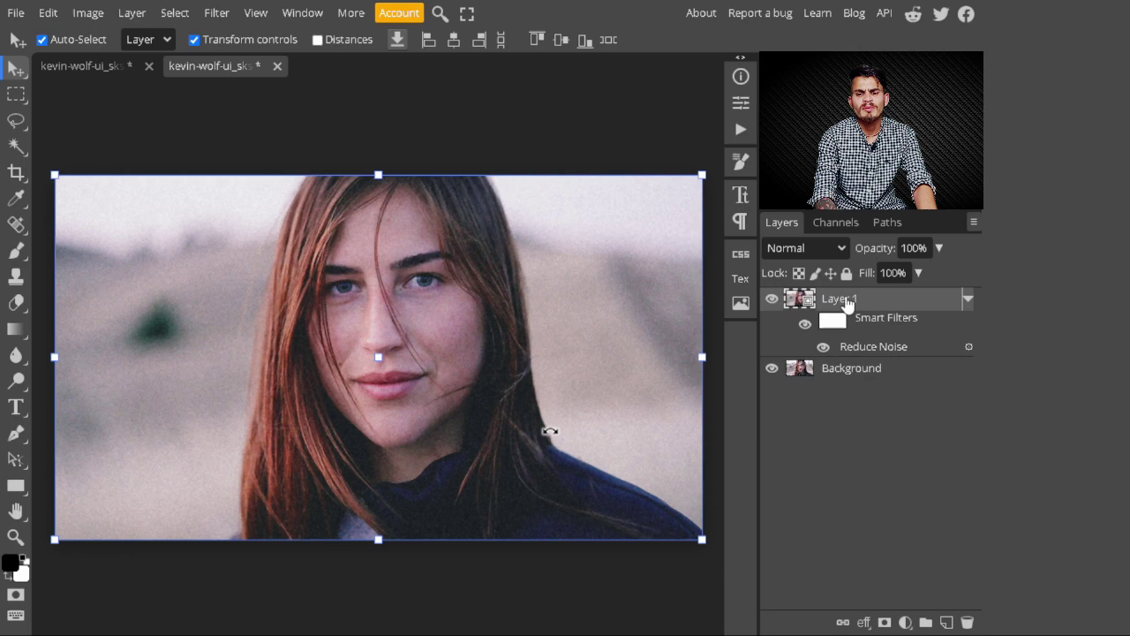
double_click(846, 299)
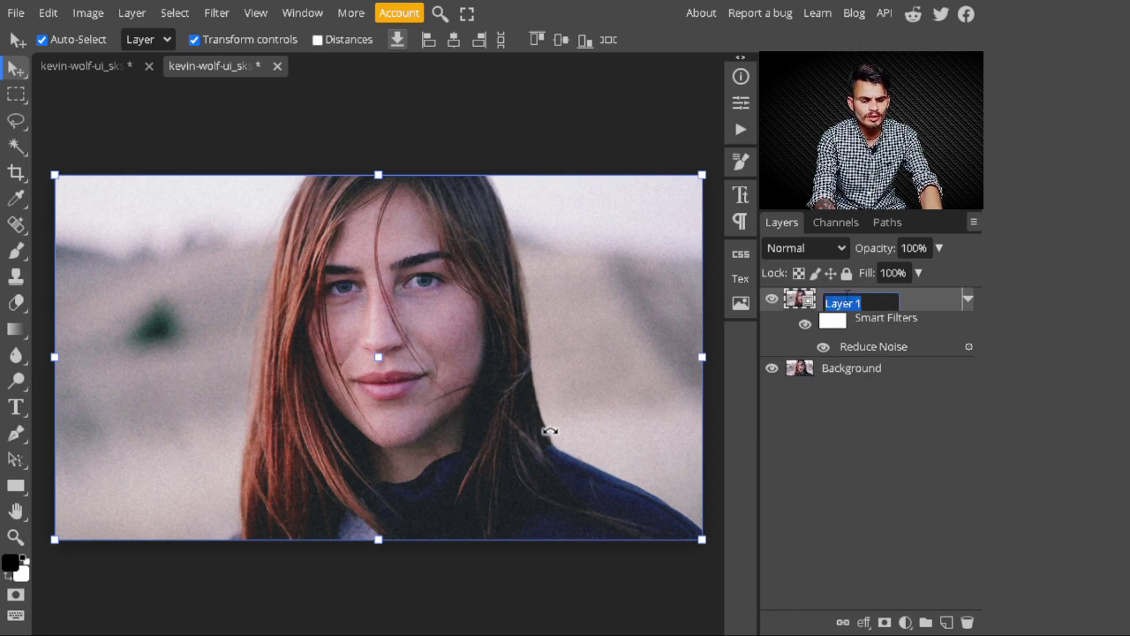
type("remove ")
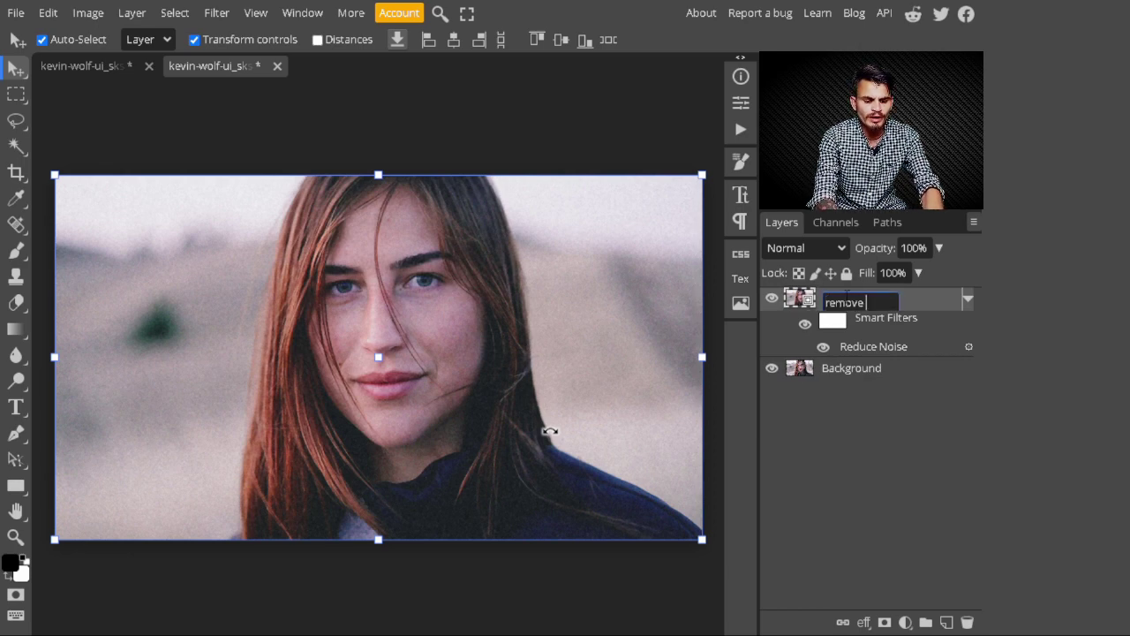
type("noise")
key("Return")
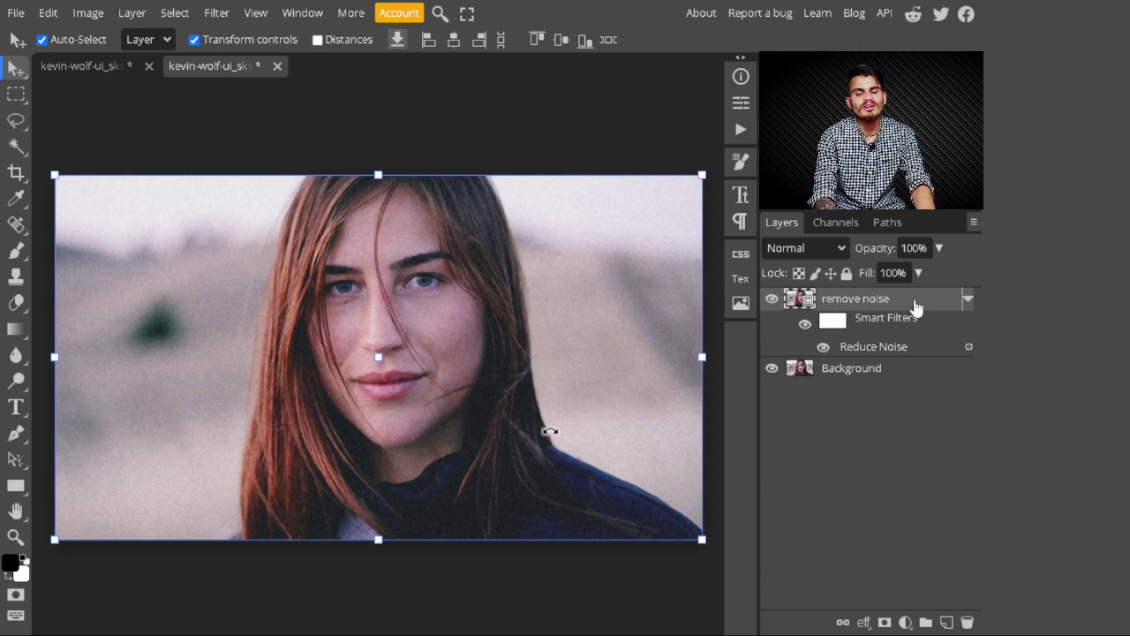
Step: Duplicate the 'remove noise' layer and name the copy 'blur'
key("ctrl+j")
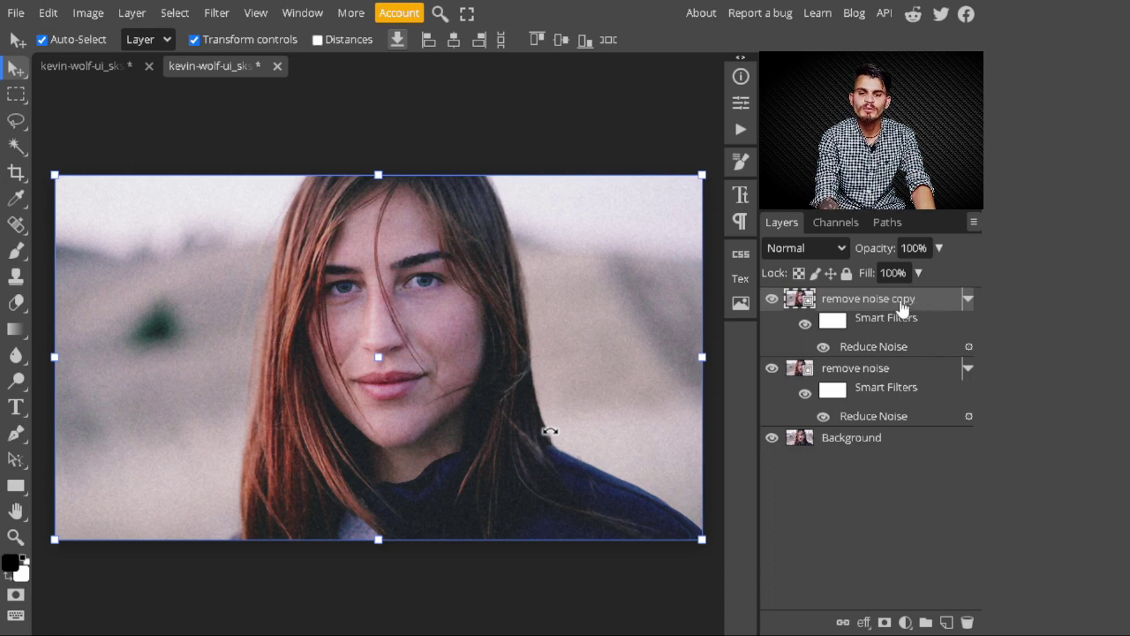
double_click(877, 301)
type("blur")
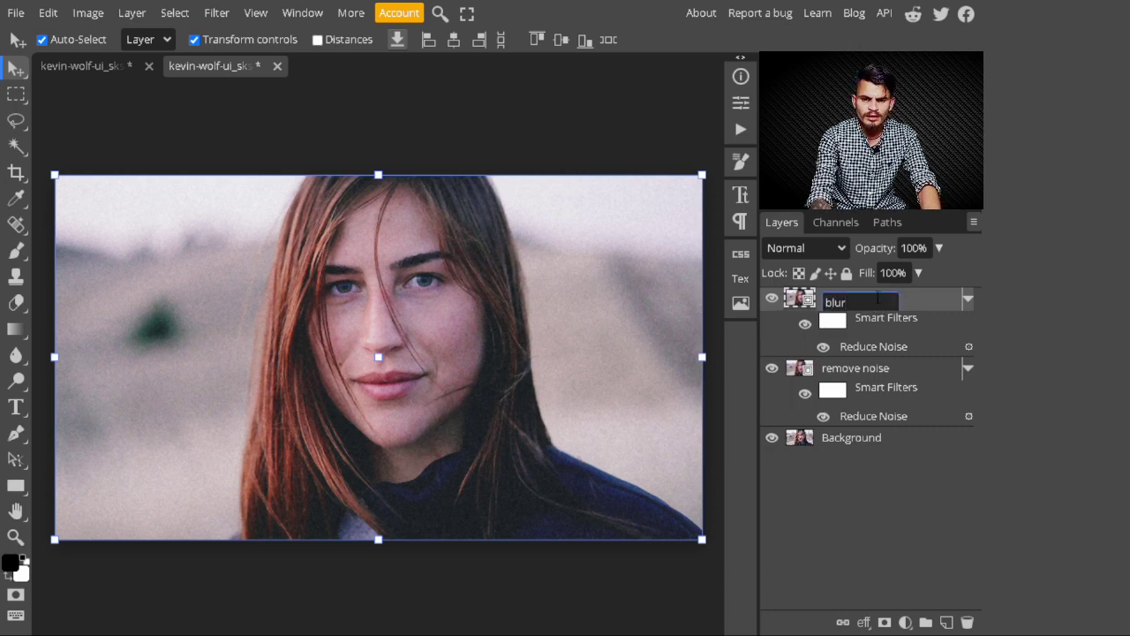
key("Return")
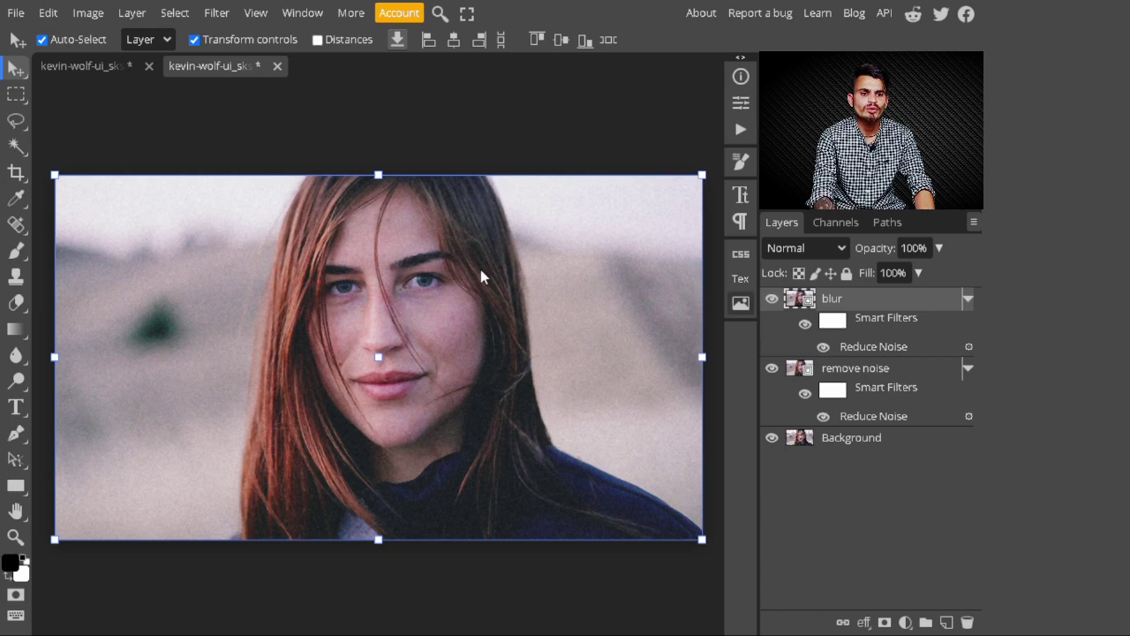
left_click(214, 14)
Step: Add a Surface Blur smart filter to the blur layer with a 25 px radius
mouse_move(253, 234)
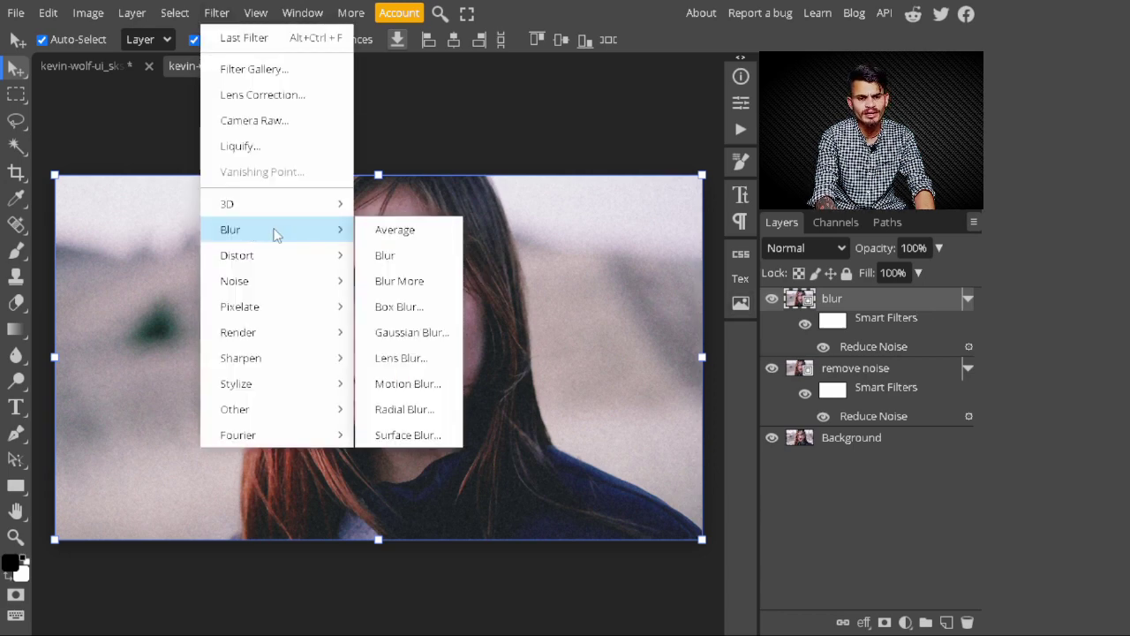
left_click(412, 438)
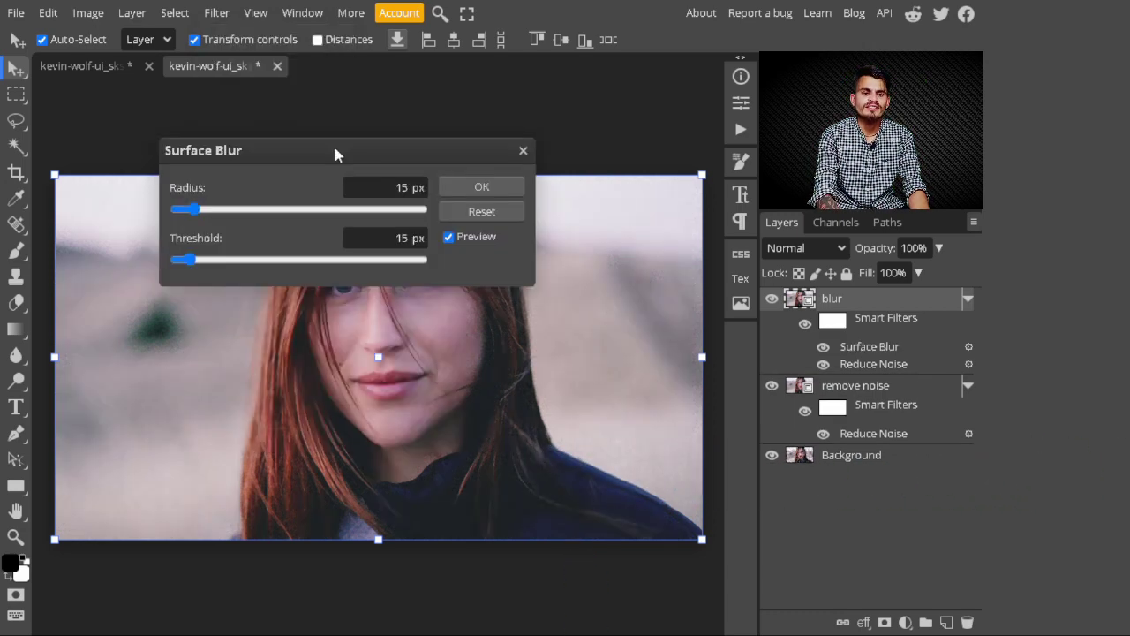
left_click_drag(335, 151, 741, 402)
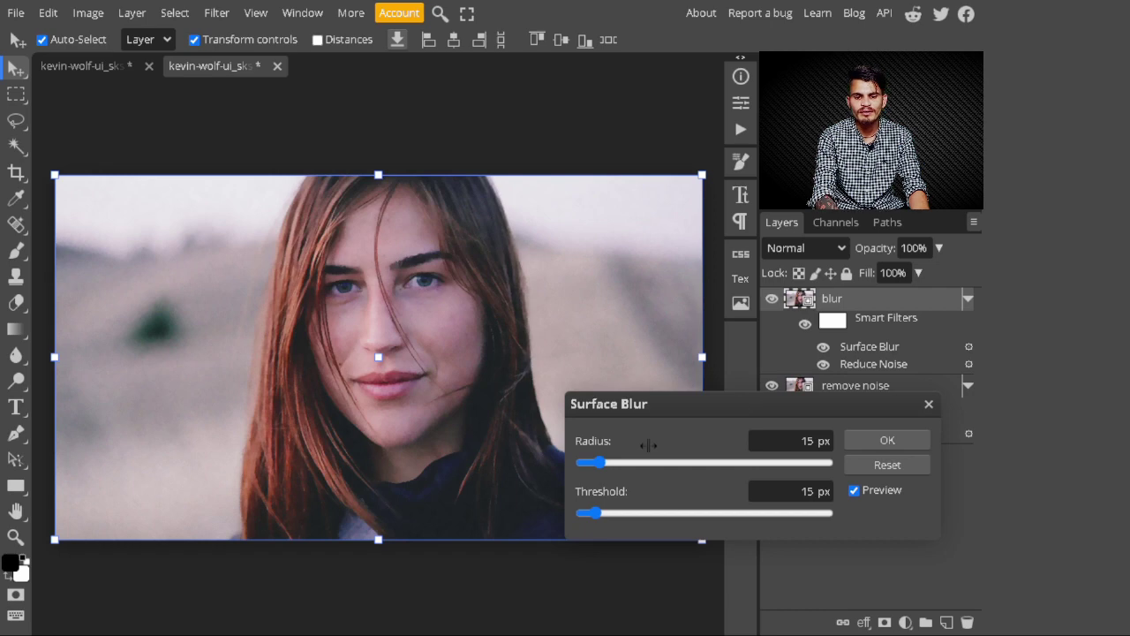
left_click(819, 442)
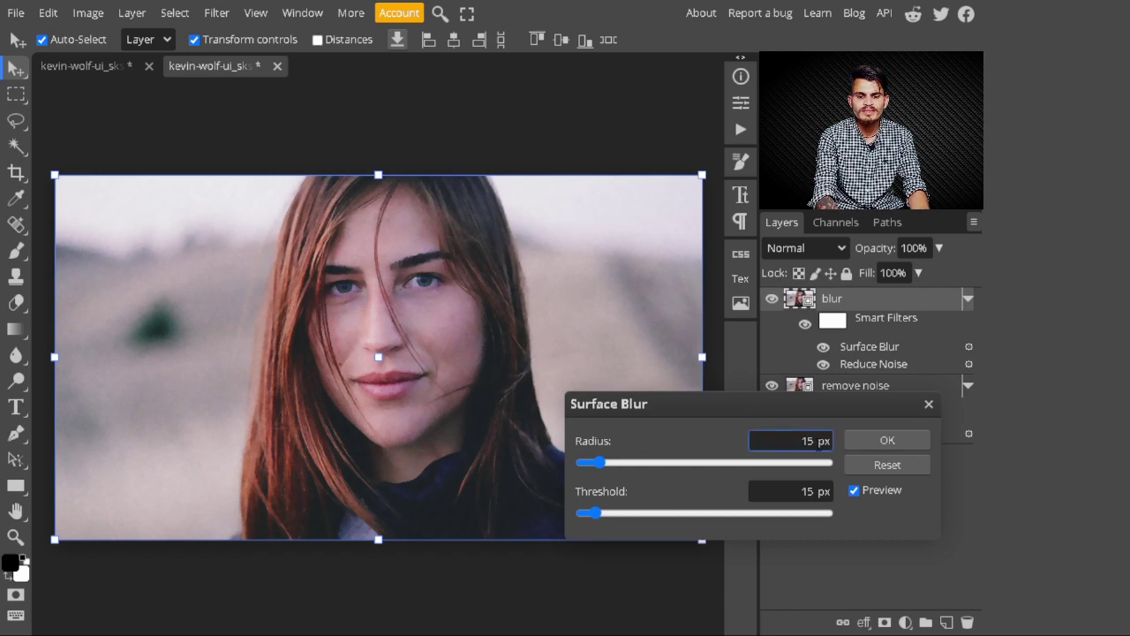
key("BackSpace")
key("BackSpace")
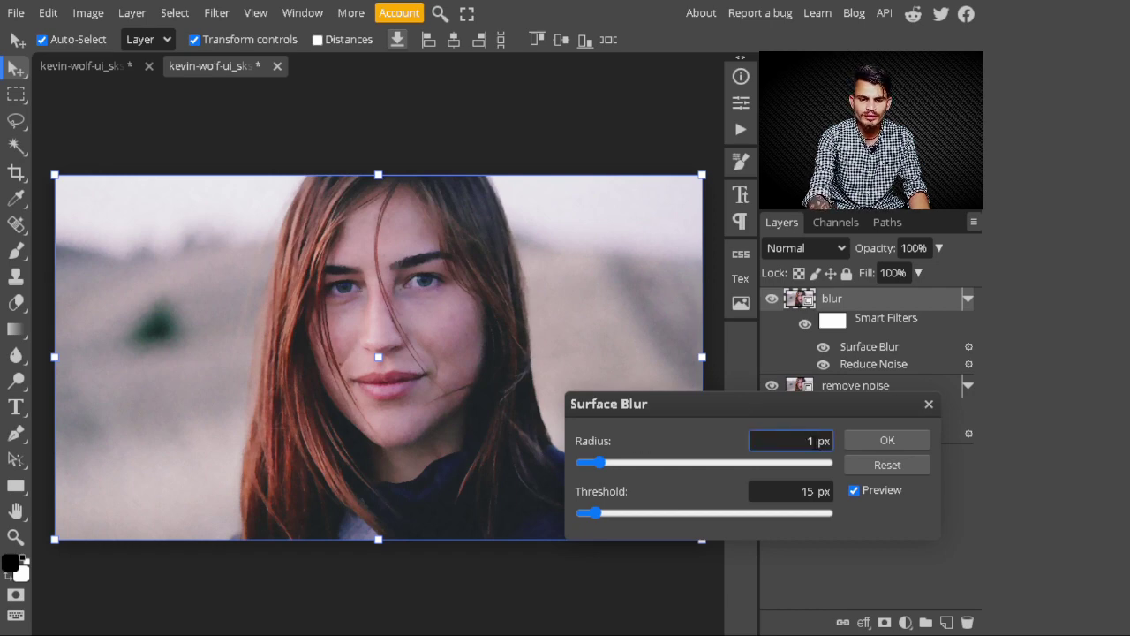
type("25")
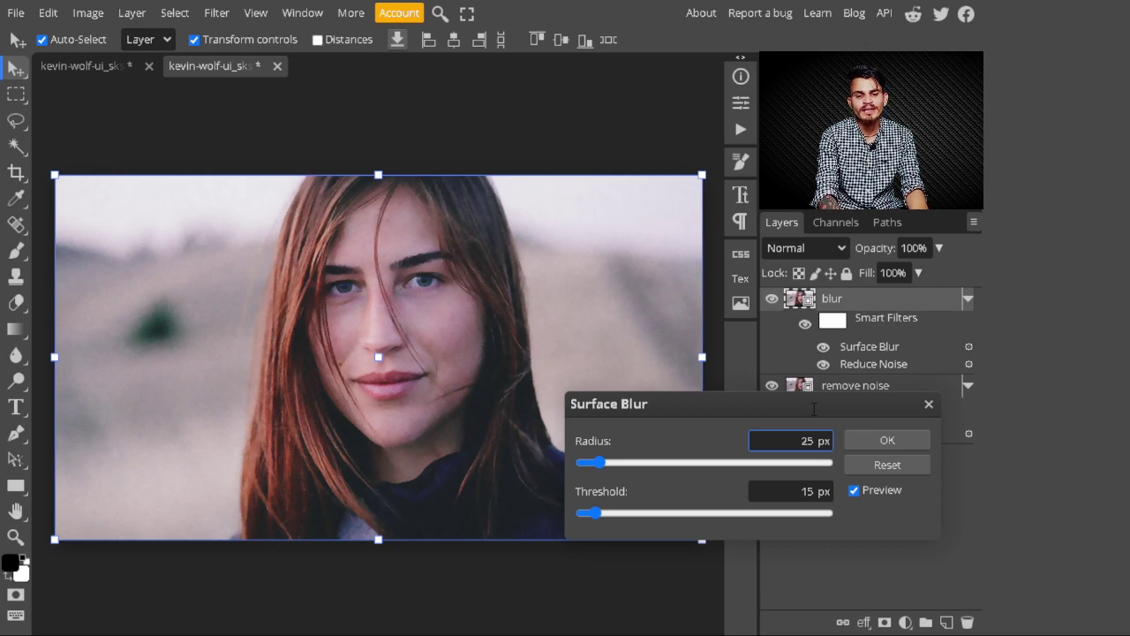
left_click(673, 400)
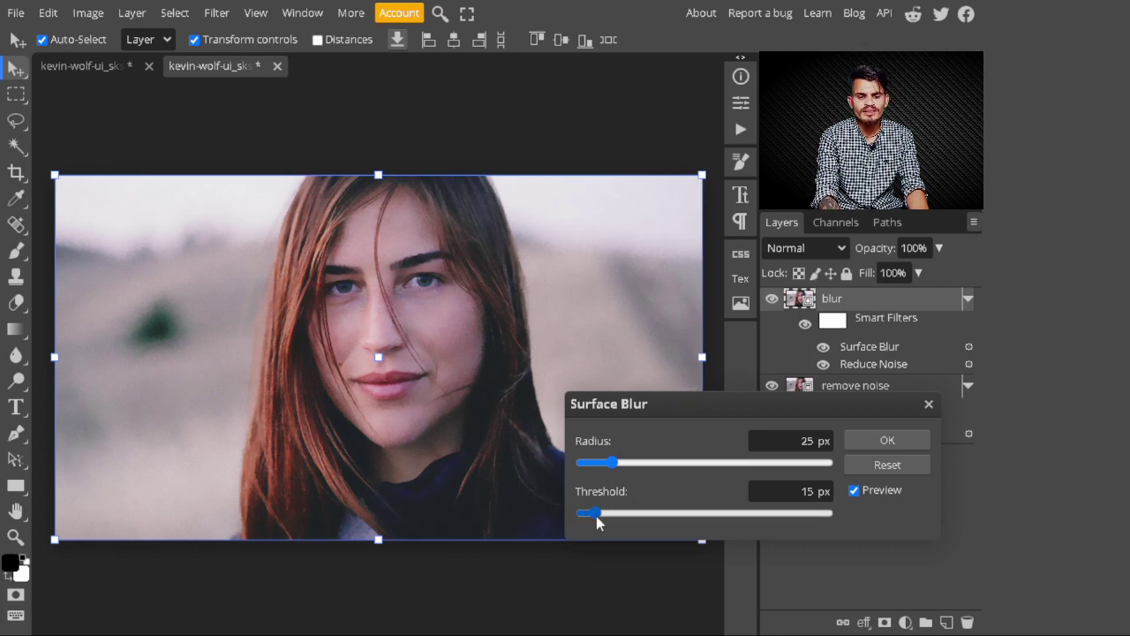
Step: Try a 100 px threshold, then finish Surface Blur at 15 px threshold
left_click(674, 515)
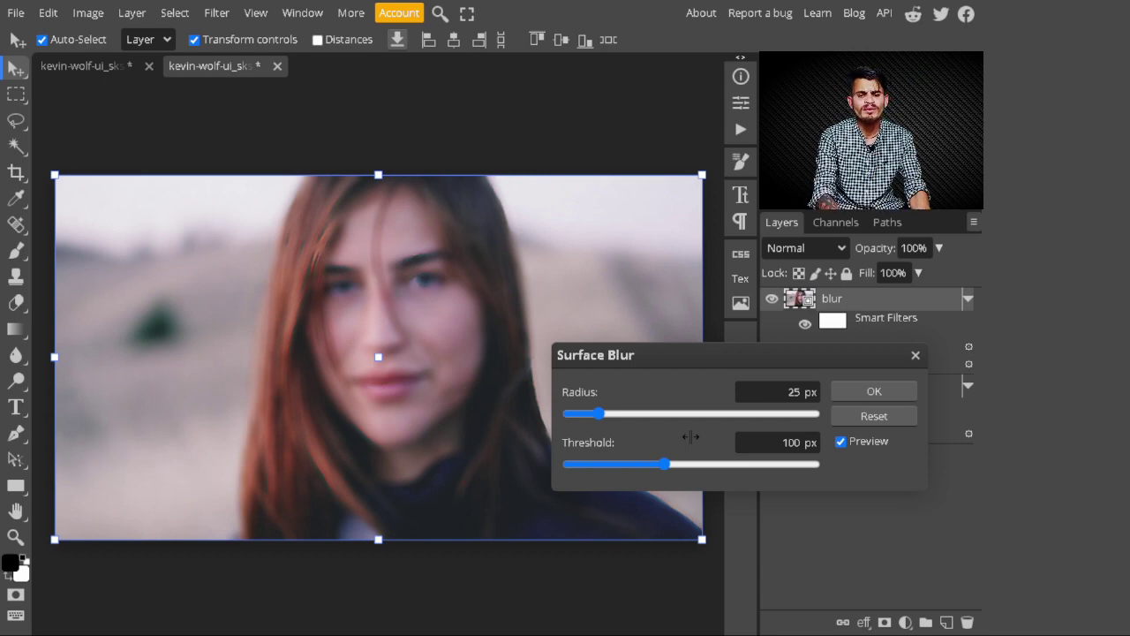
left_click(777, 443)
key("BackSpace")
key("BackSpace")
type("15")
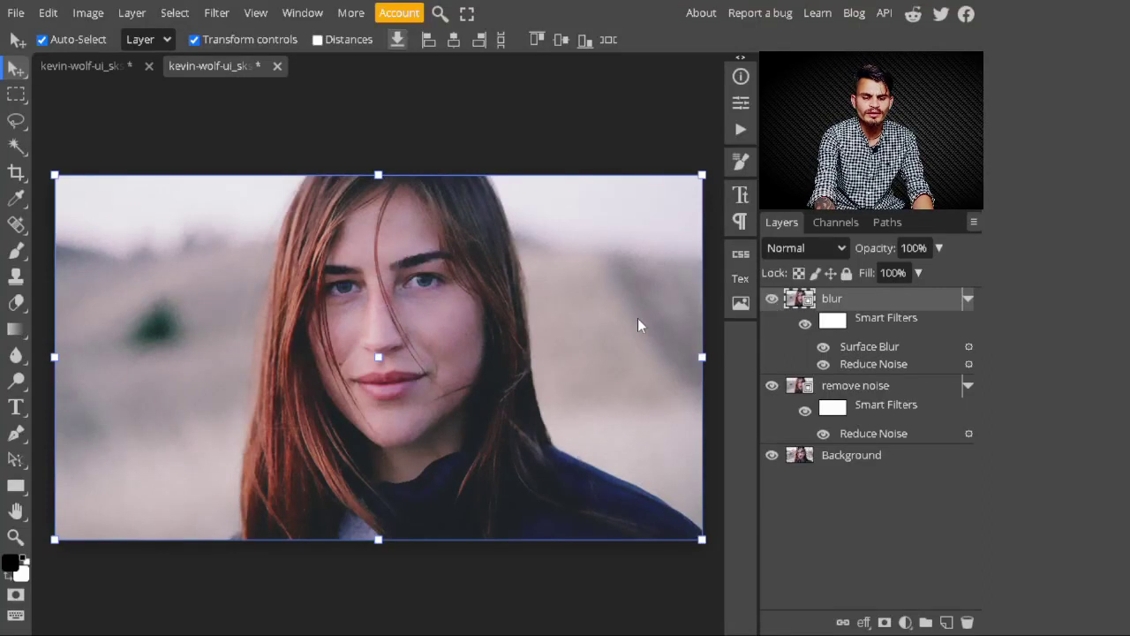
key("ctrl+0")
key("ctrl+plus")
key("ctrl+plus")
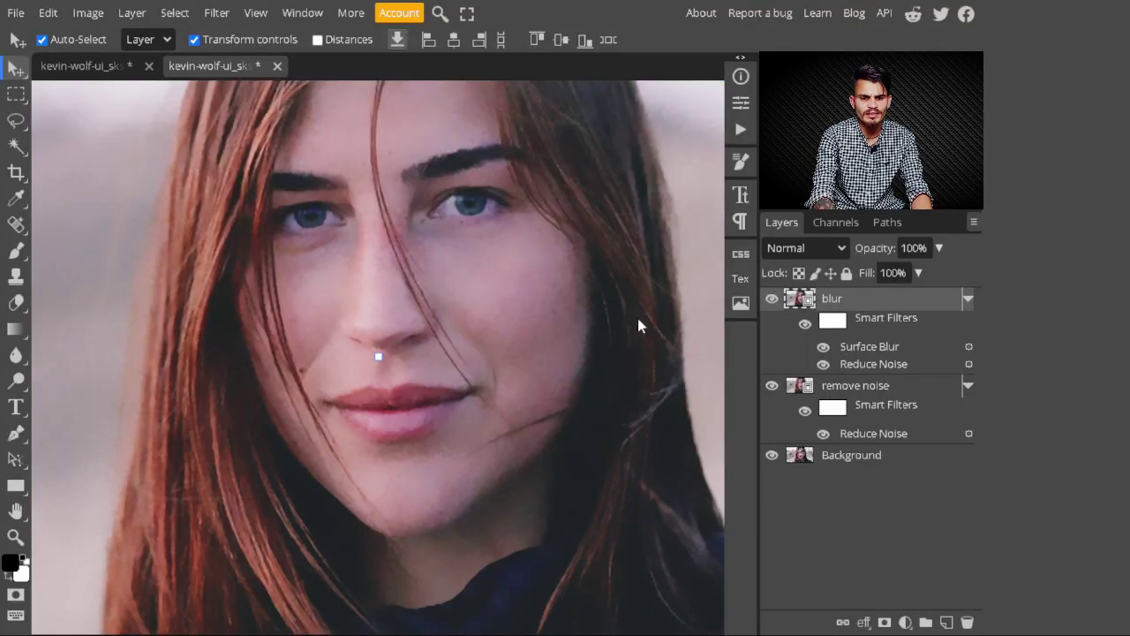
left_click(772, 303)
left_click(772, 303)
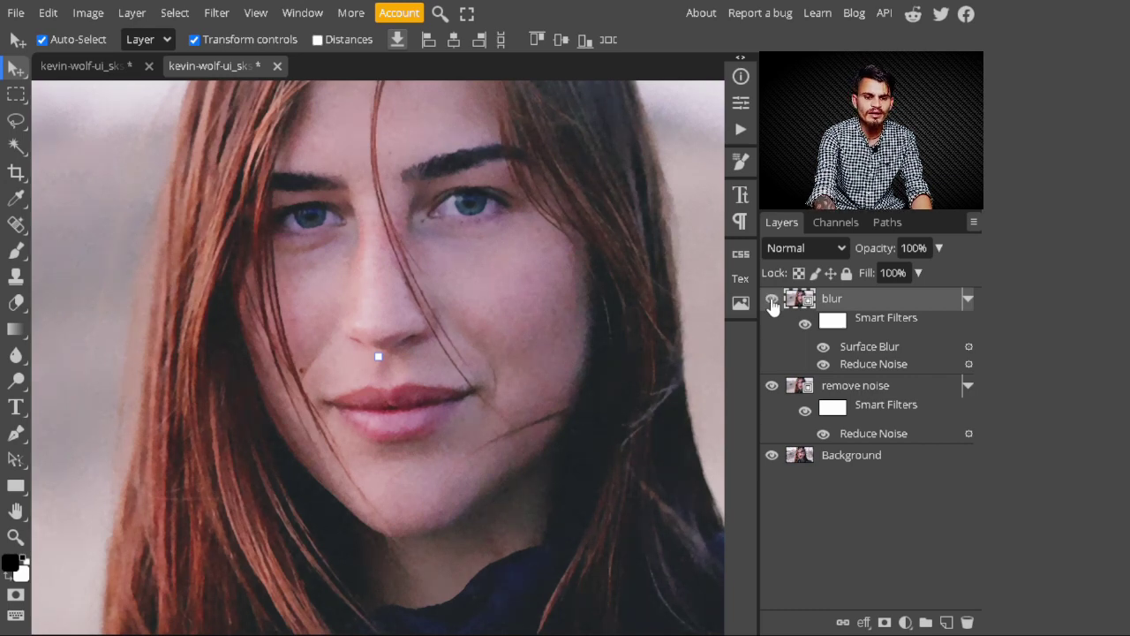
key("ctrl+minus")
key("ctrl+minus")
key("ctrl+minus")
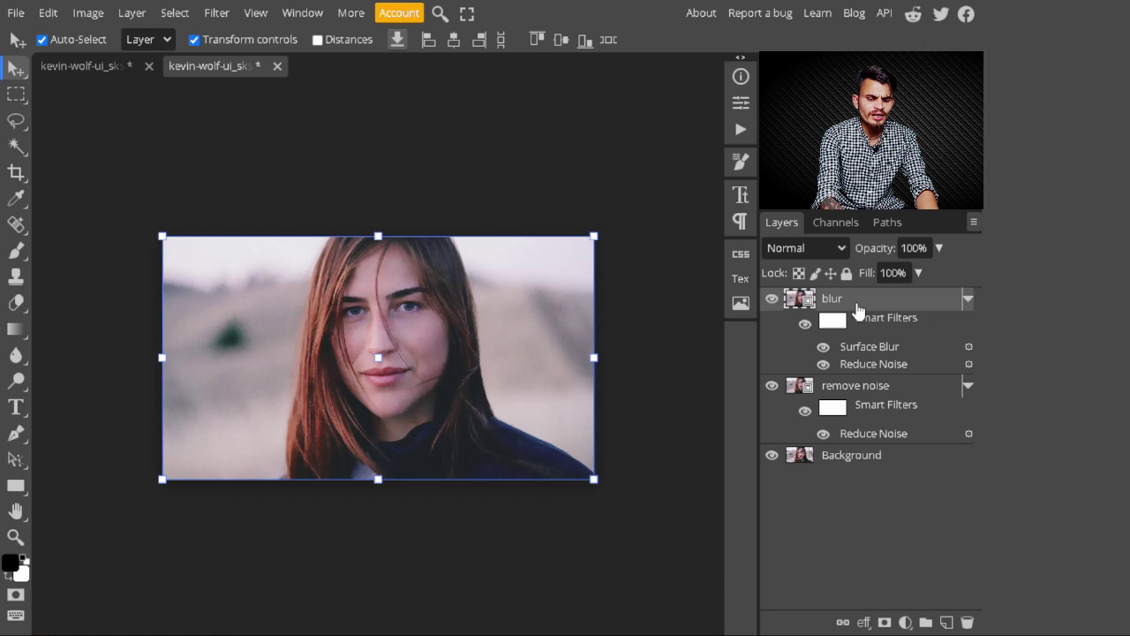
Step: Duplicate the blur layer and rename the copy 'final touch'
key("ctrl+j")
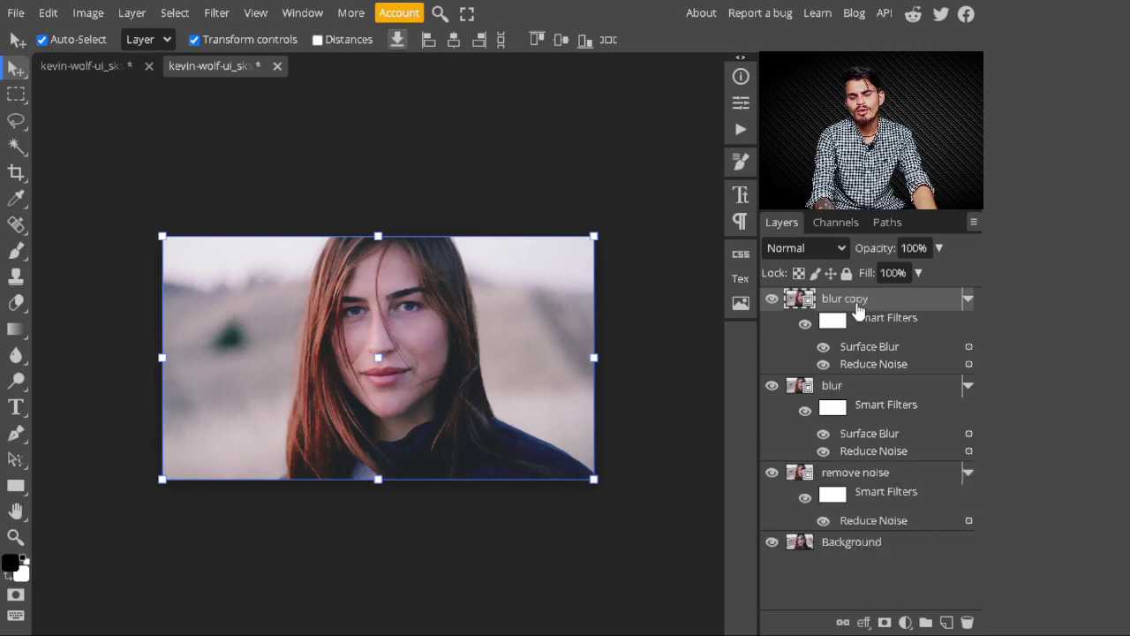
double_click(845, 300)
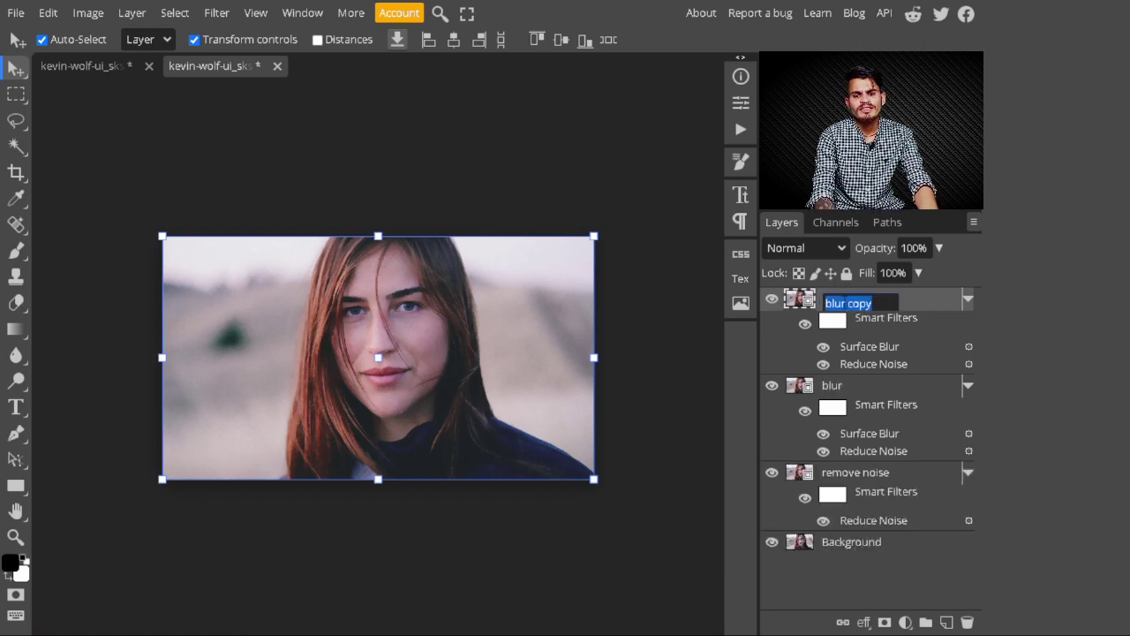
type("final touch")
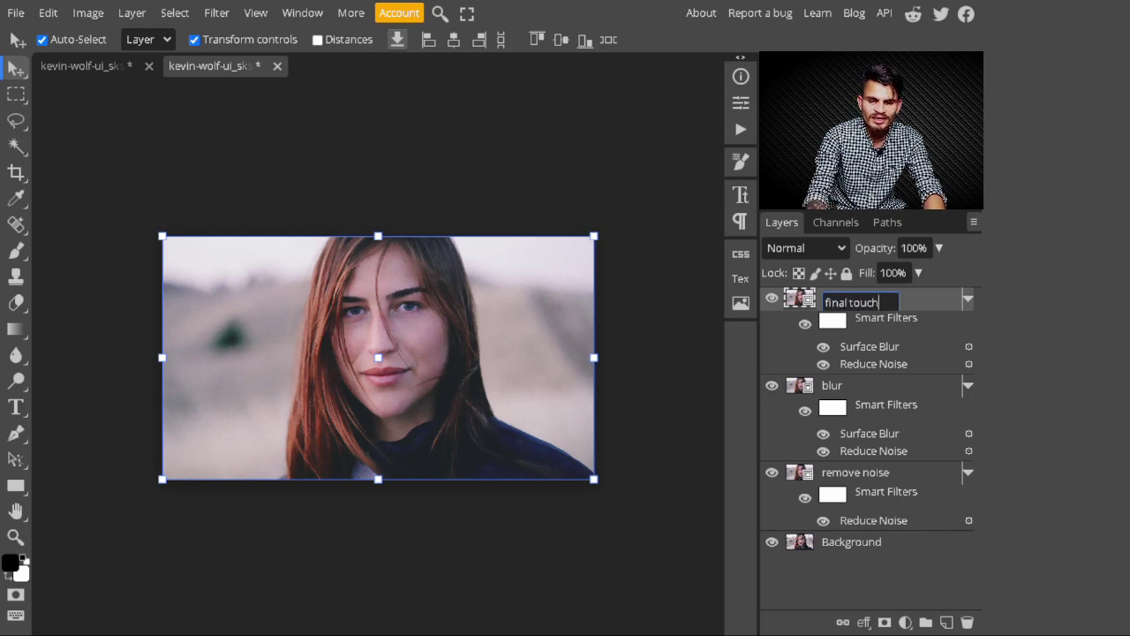
key("Return")
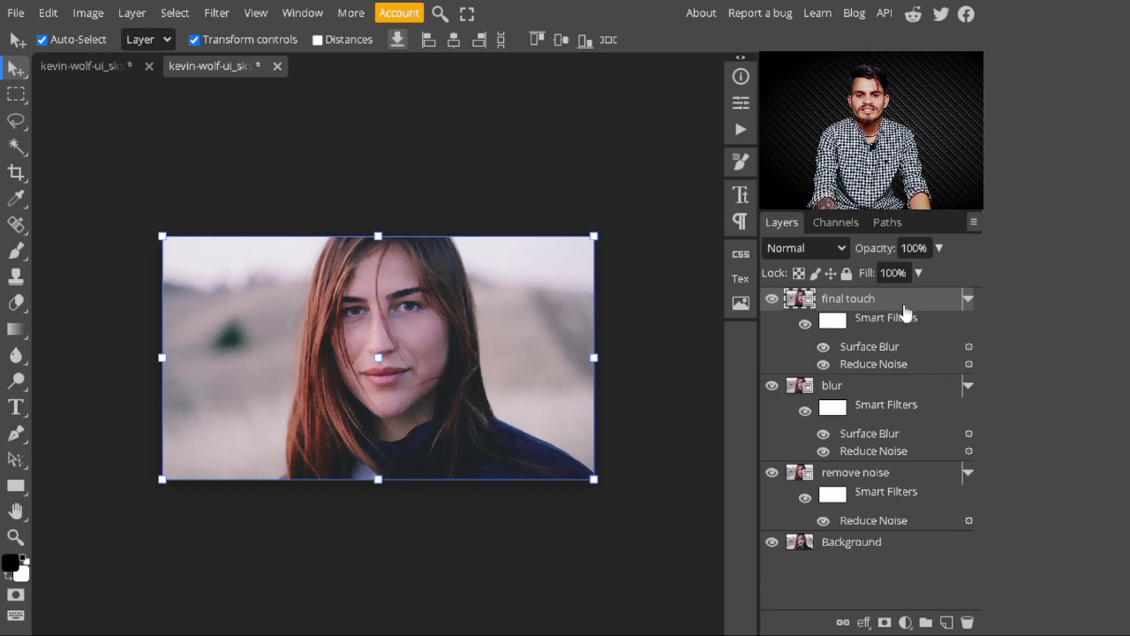
Step: Set the final touch layer's blend mode to Vivid Light
left_click(828, 252)
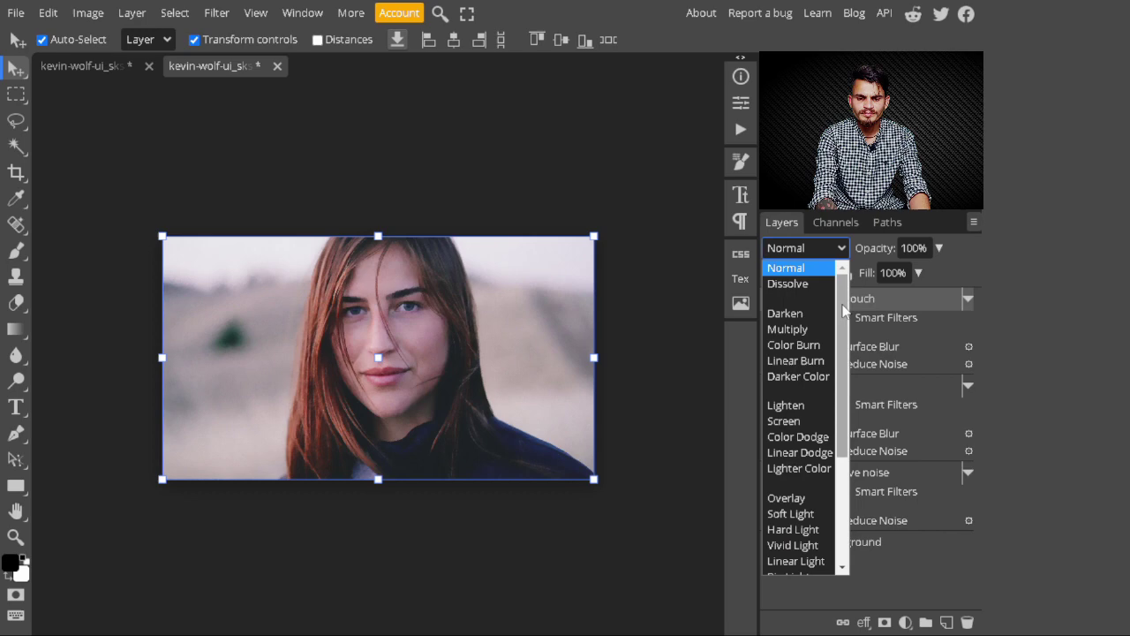
left_click_drag(843, 347, 843, 448)
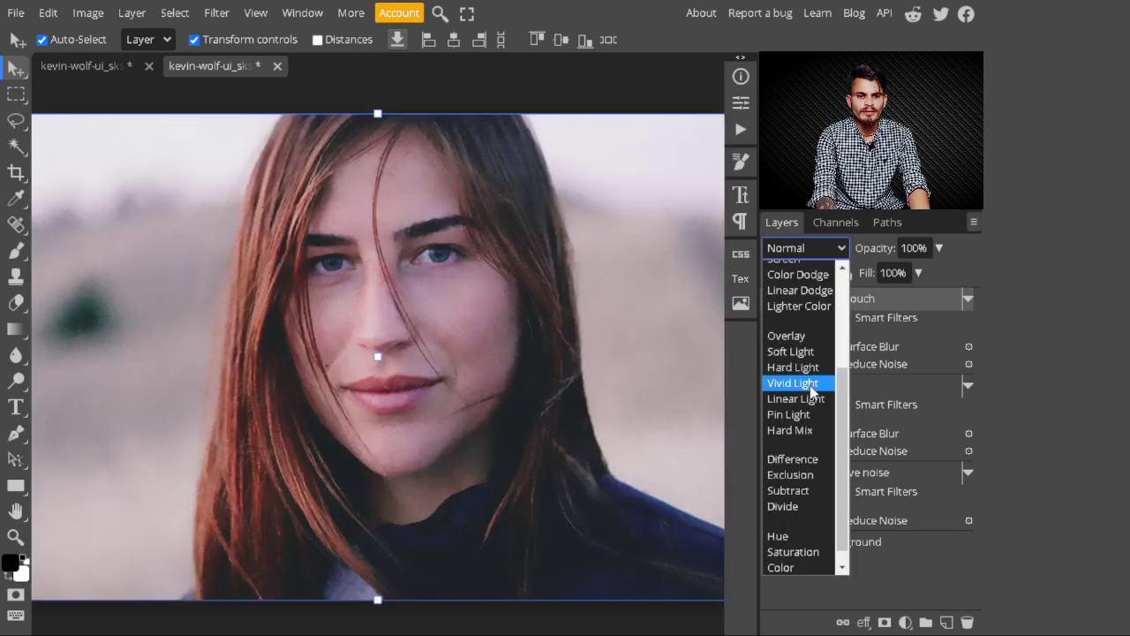
left_click(812, 390)
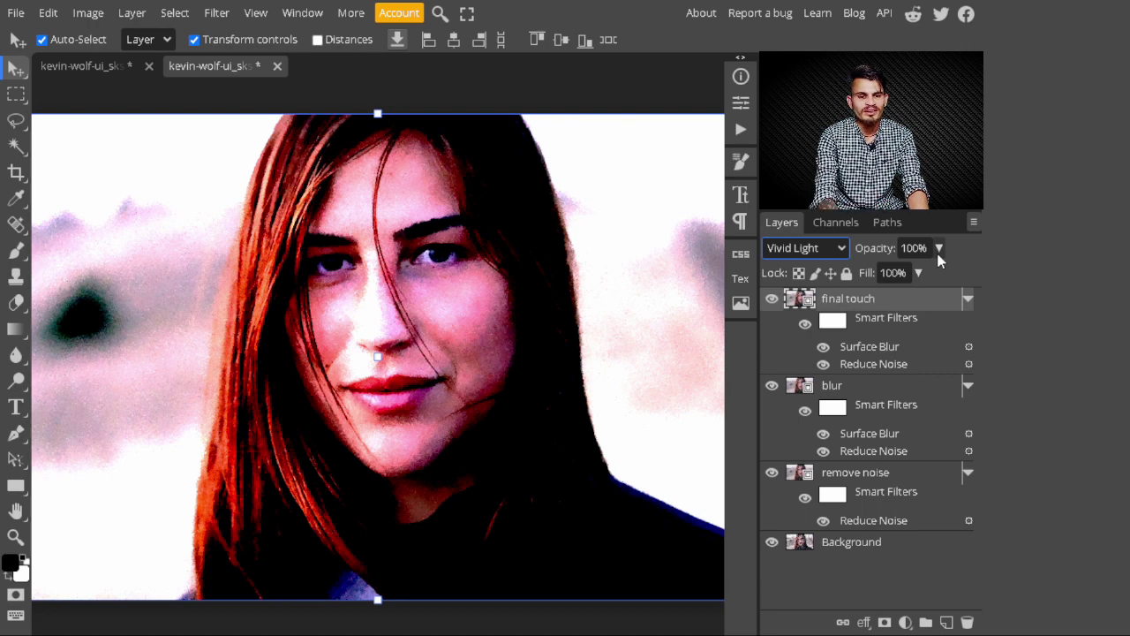
Step: Set the final touch layer's opacity to 25%, then compare against the noisy original
left_click_drag(936, 249, 877, 274)
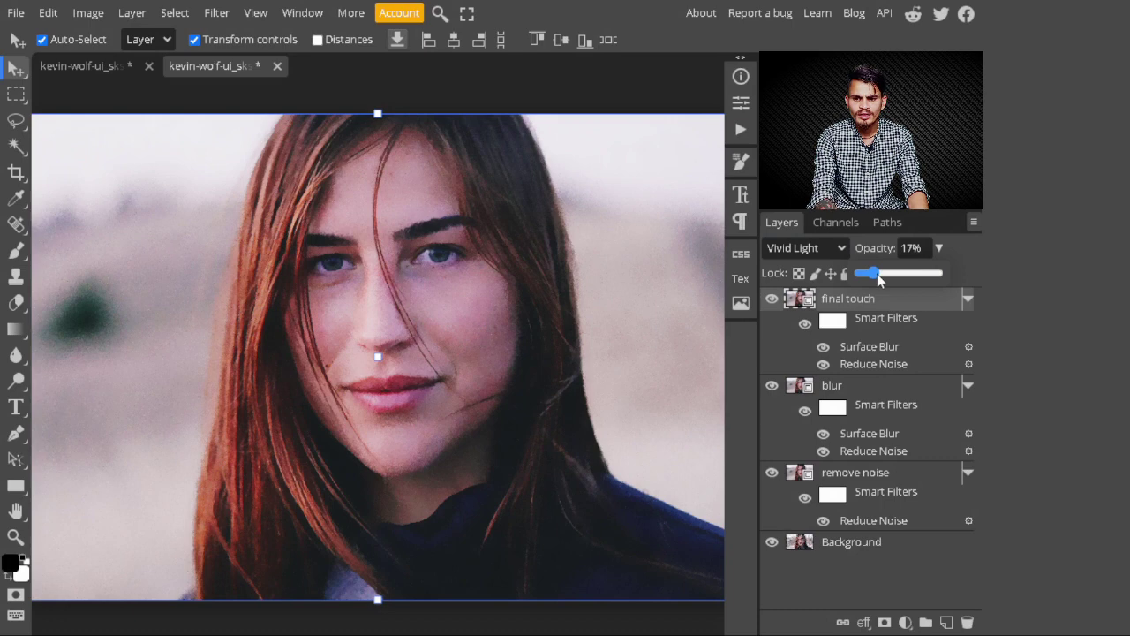
double_click(909, 249)
key("BackSpace")
type("25")
key("Return")
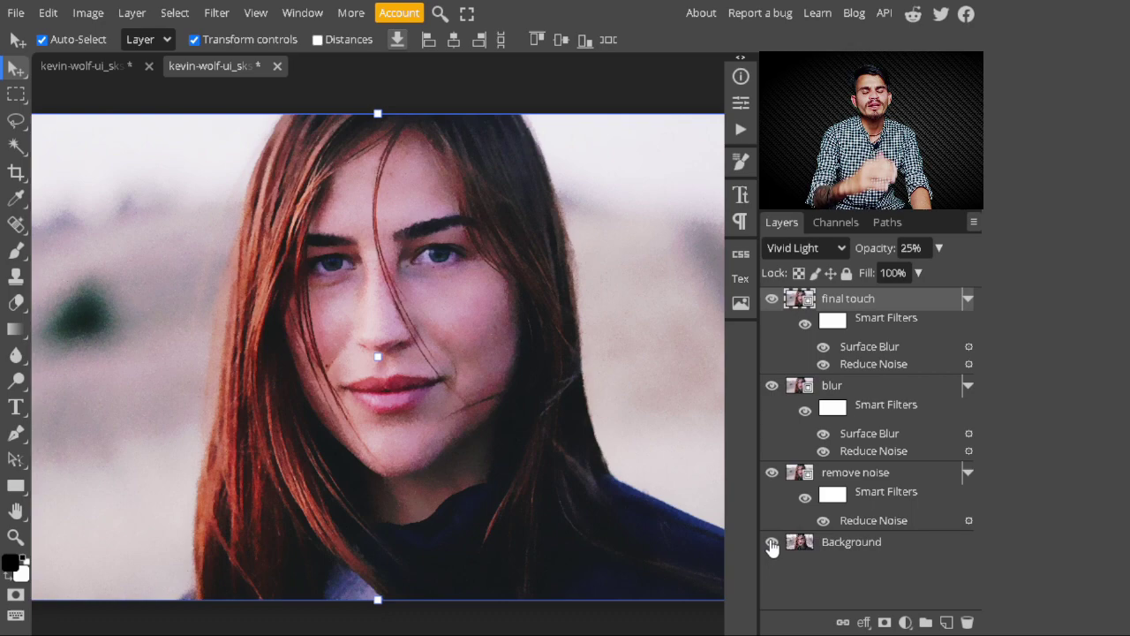
left_click(773, 545, "alt")
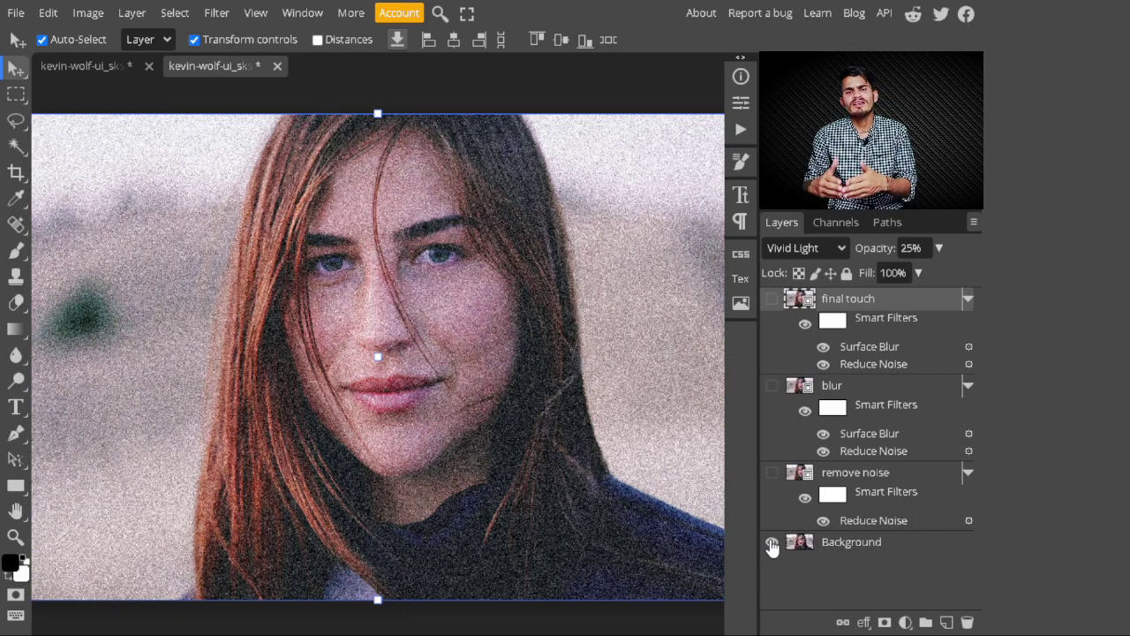
left_click(773, 545, "alt")
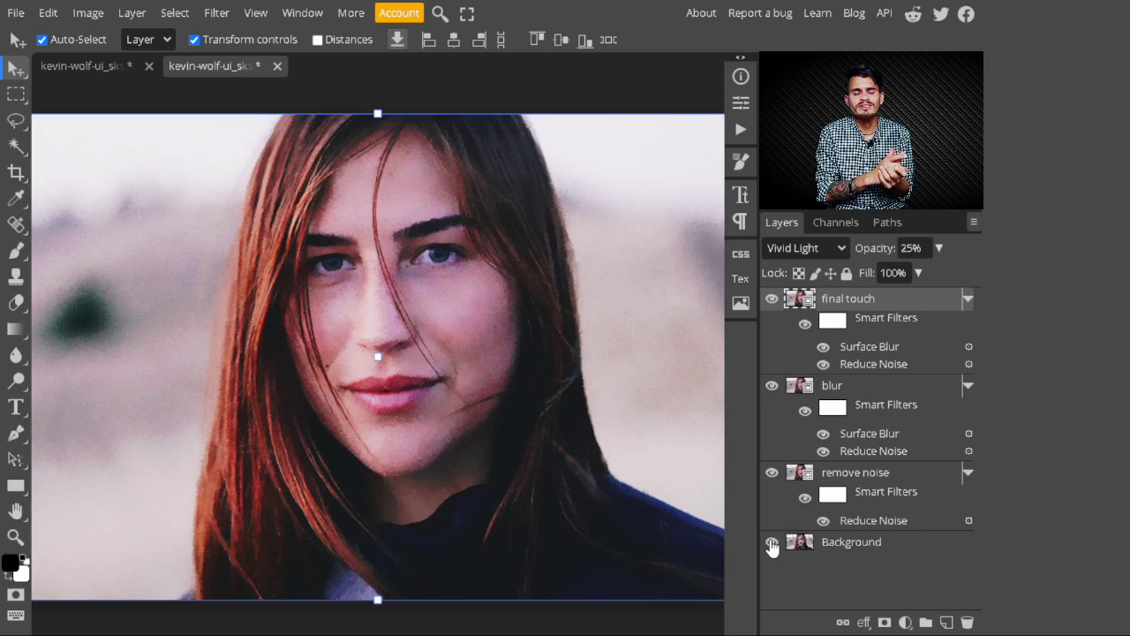